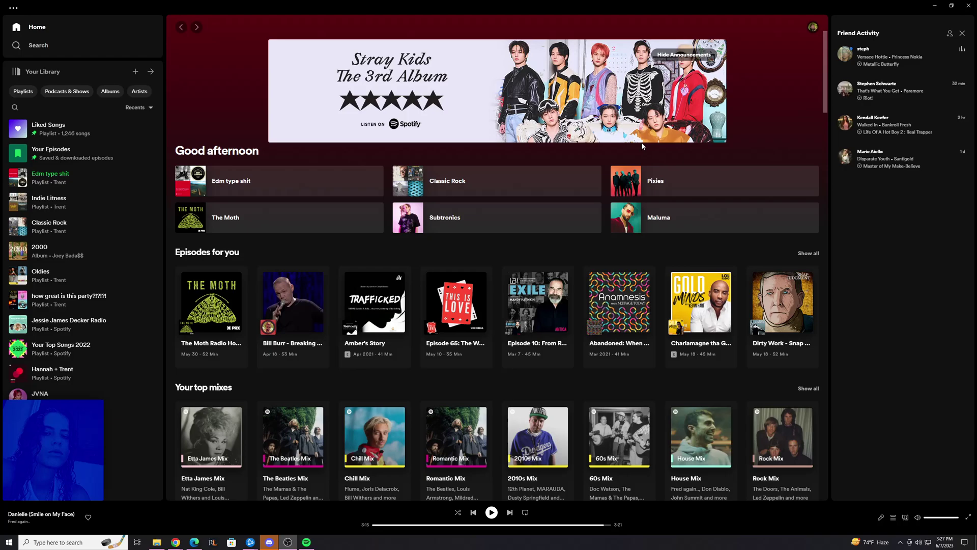
Step: Hide the Spotify app, start the Windows 8.1 installer download, then cancel it
left_click(935, 6)
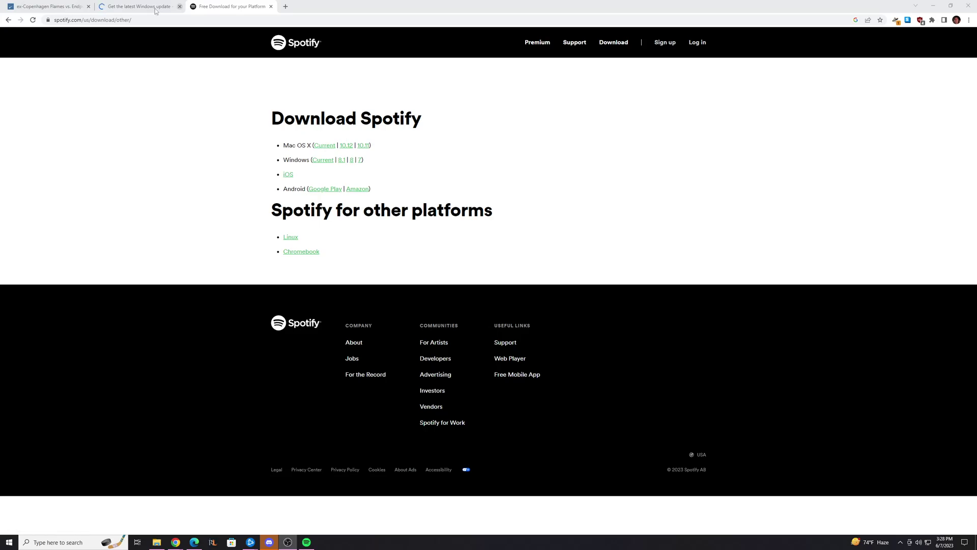
left_click(344, 160)
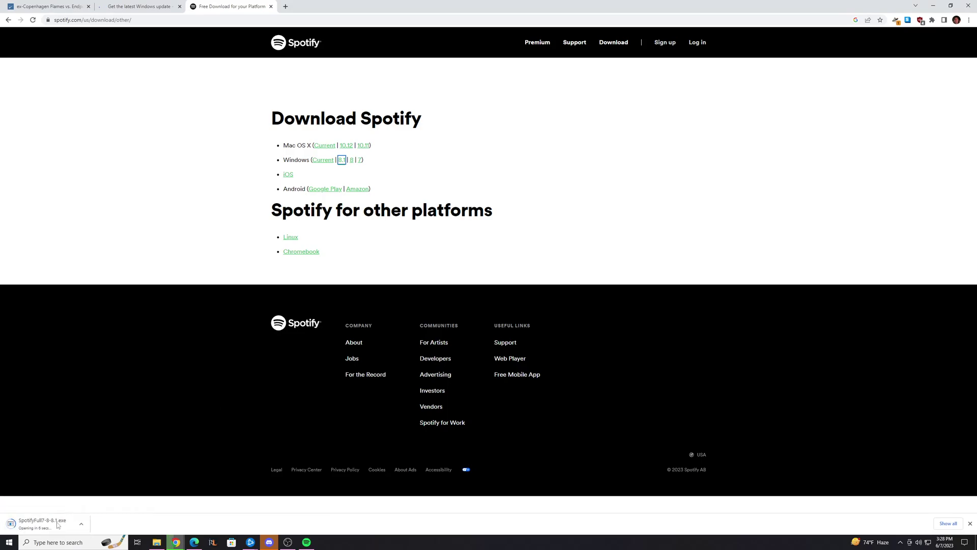
right_click(59, 523)
left_click(77, 517)
Step: Use 'Check for updates' on the 'Get the latest Windows update' help page
left_click(156, 8)
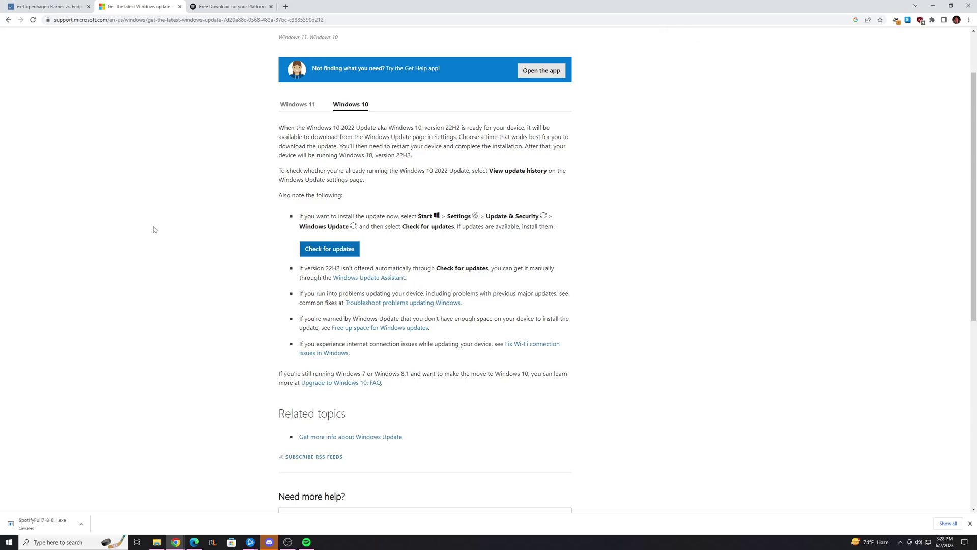
left_click(344, 250)
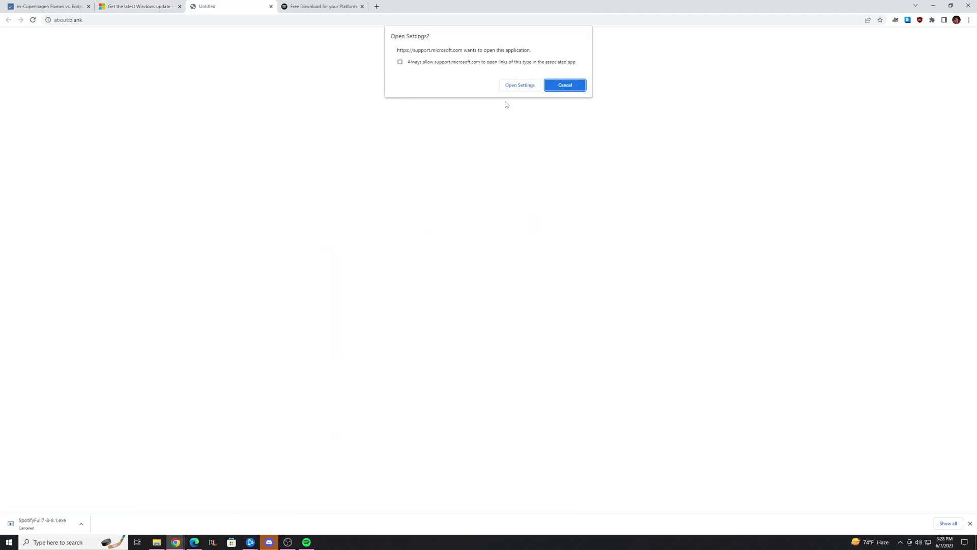
Step: Allow Windows Settings, install the Samsung driver updates, and download the 2023-05 cumulative preview
left_click(519, 85)
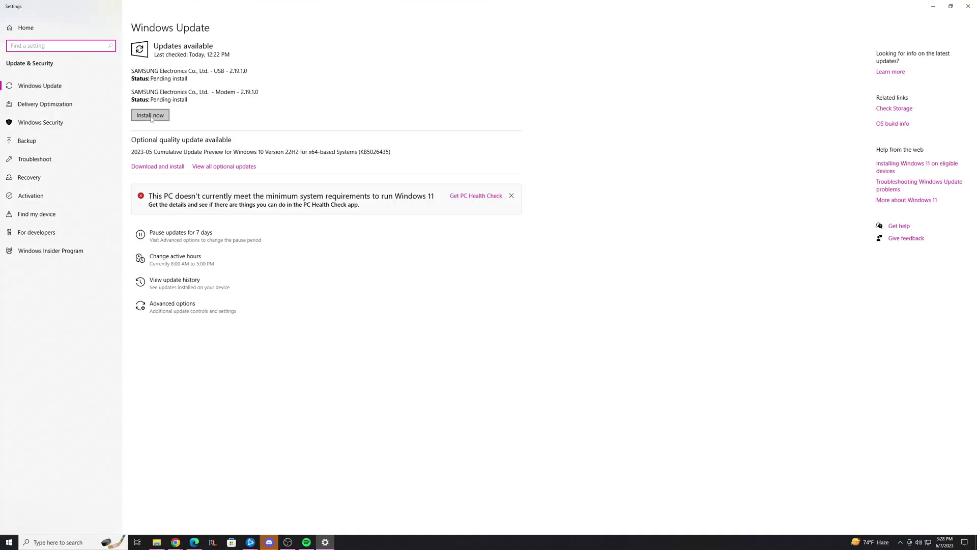
left_click(150, 114)
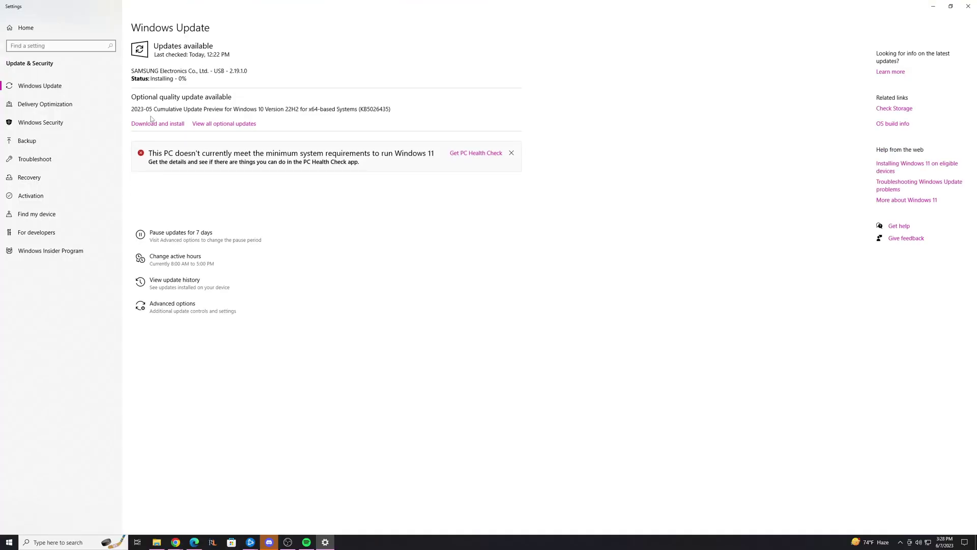
left_click(158, 125)
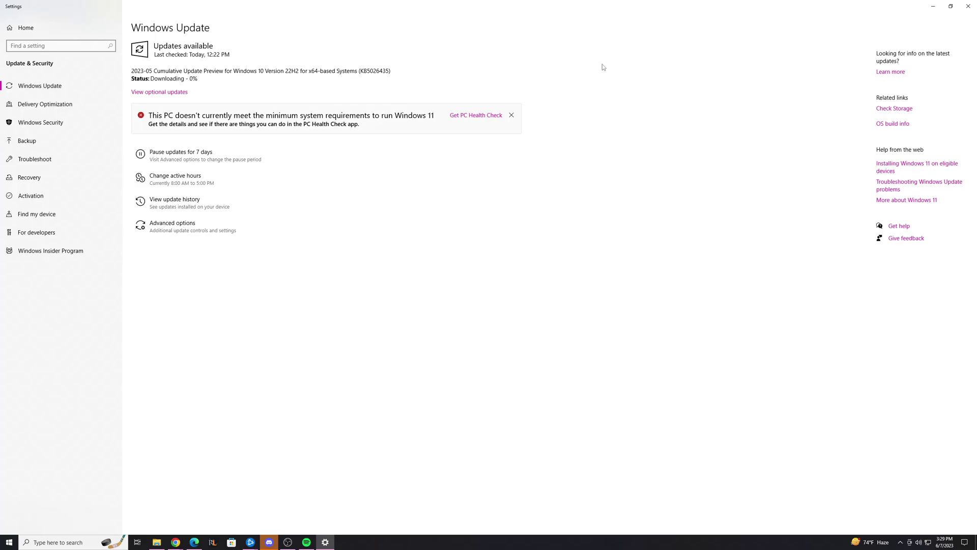
Step: Open the Windows 10 Update Assistant article, then go back to the update help page
left_click(935, 8)
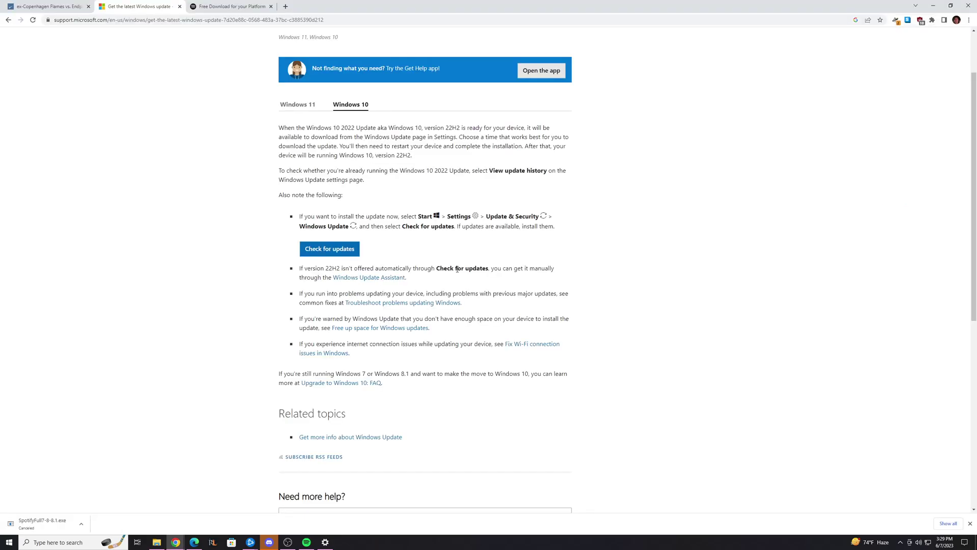
right_click(373, 281)
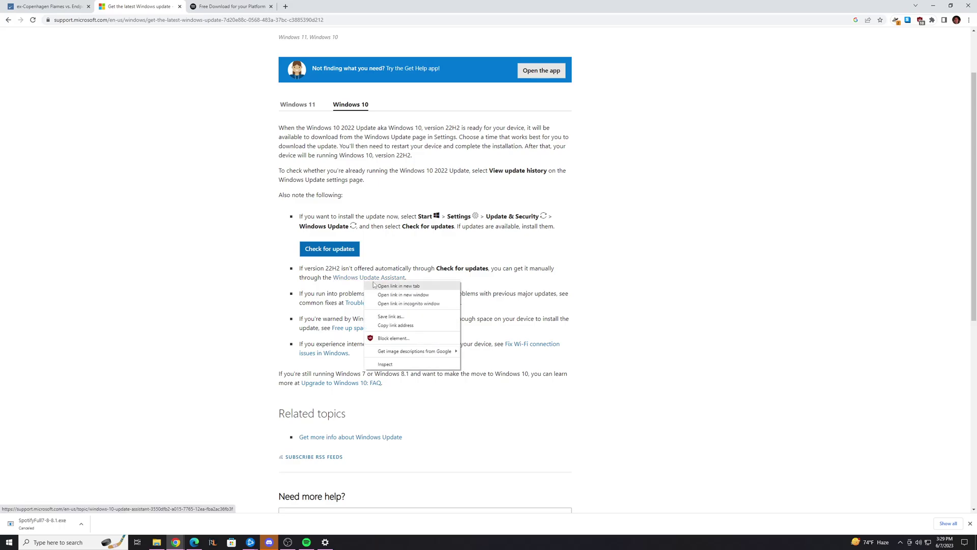
left_click(345, 278)
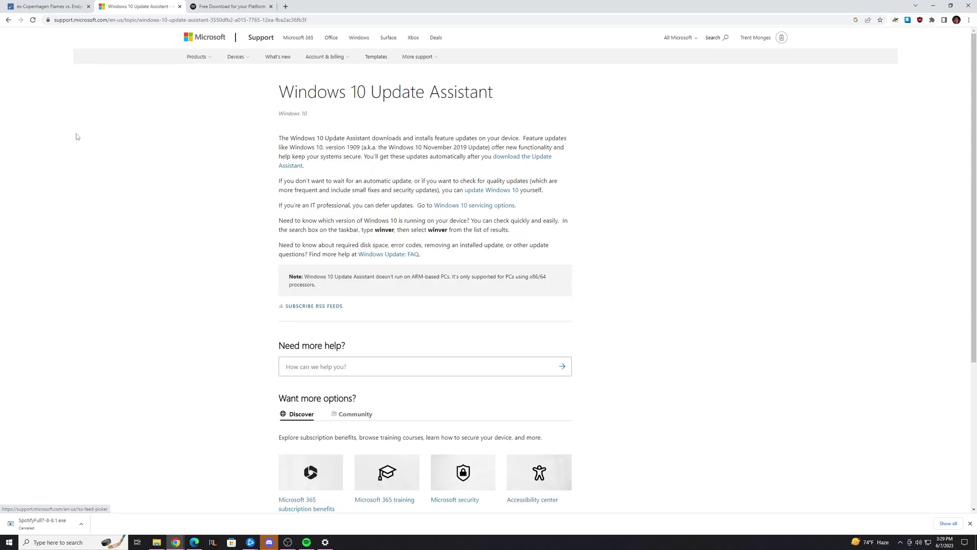
key("alt+Left")
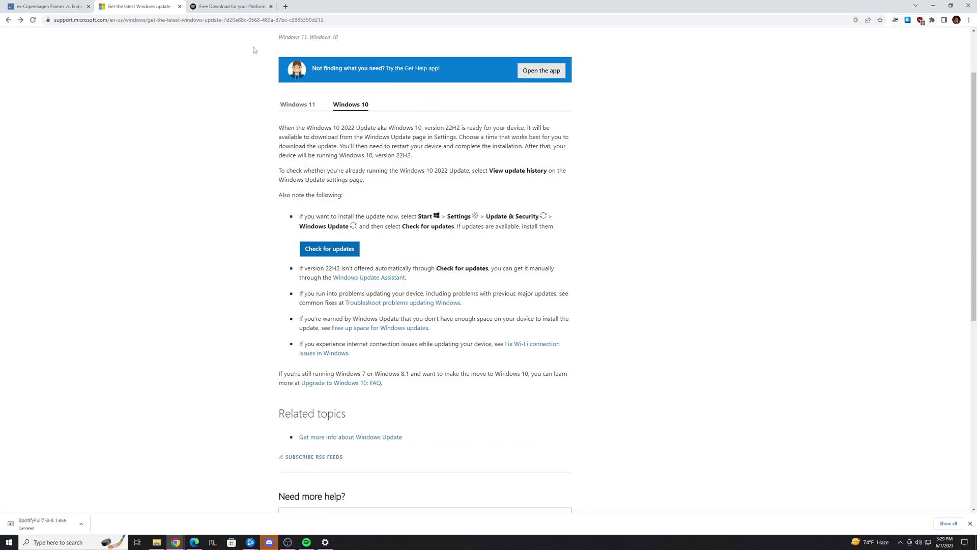
Step: Return to the Spotify 'Free Download for your Platform' tab
left_click(231, 6)
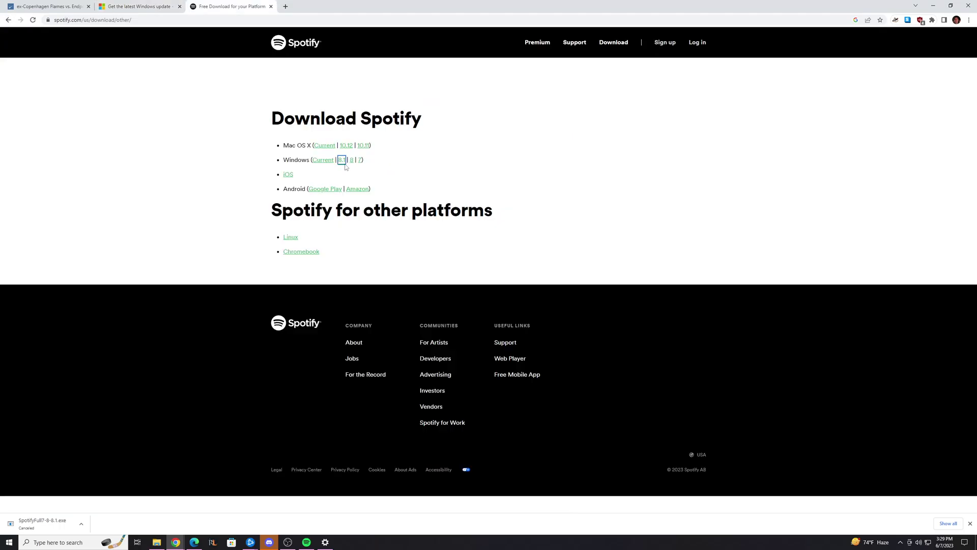